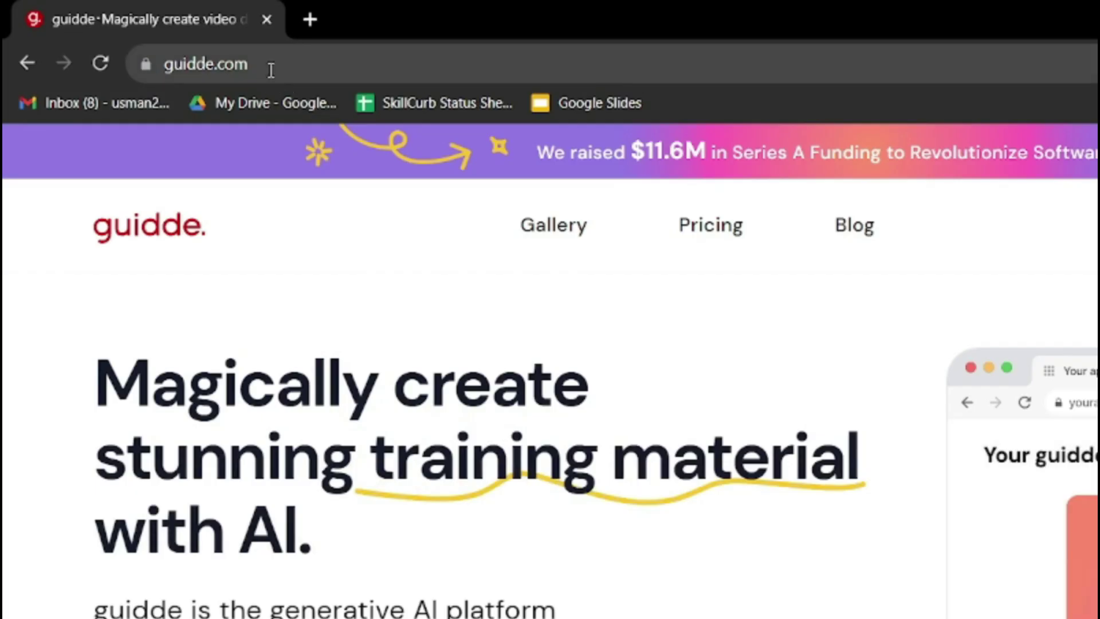
Select the Guidde site address and highlight the homepage's platform description paragraph.
click(168, 44)
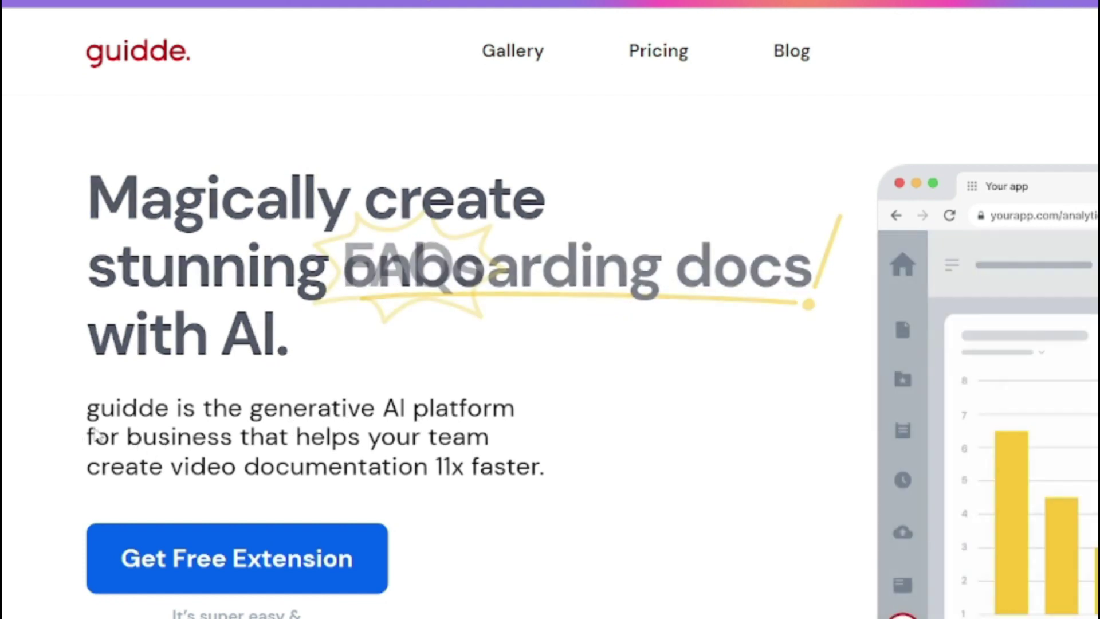
drag(87, 437, 541, 493)
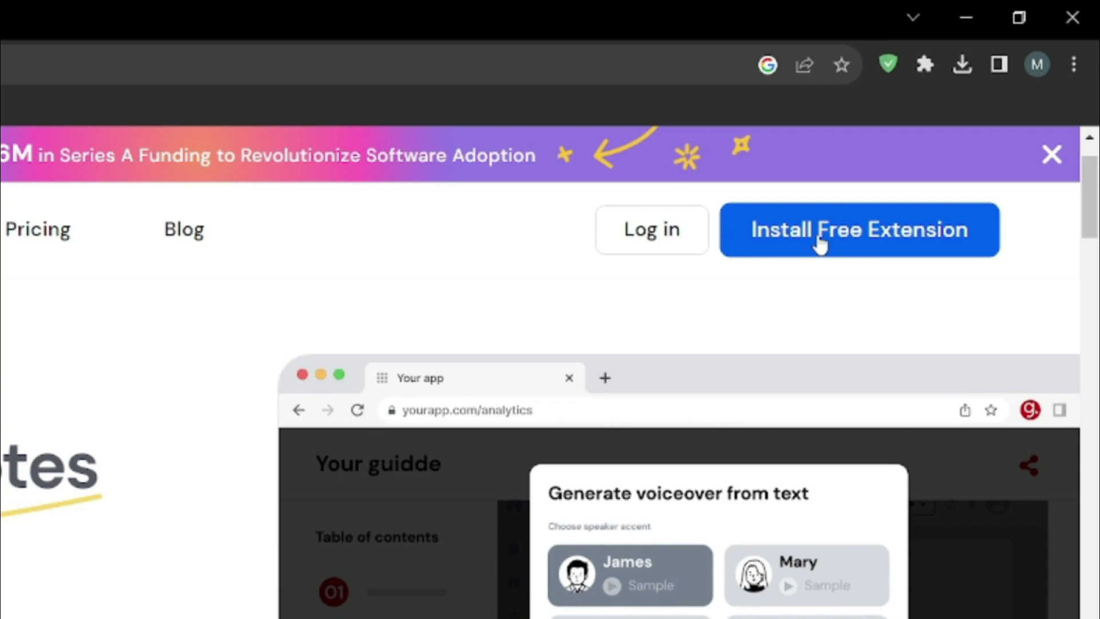
Add the Guidde extension to Chrome from the Web Store and check its download progress.
click(818, 235)
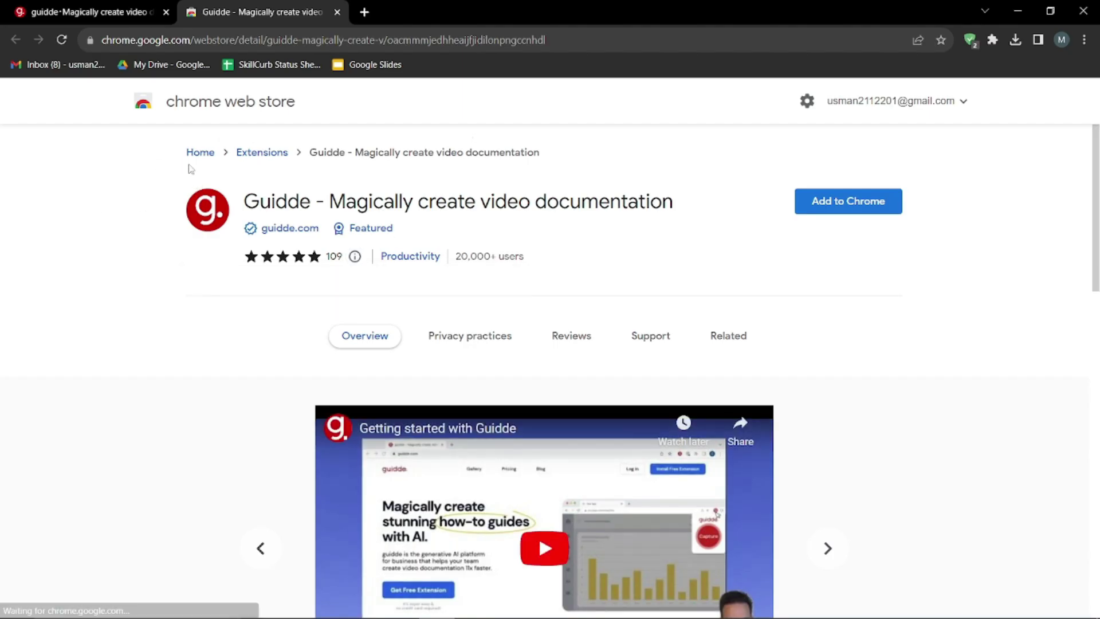
click(868, 207)
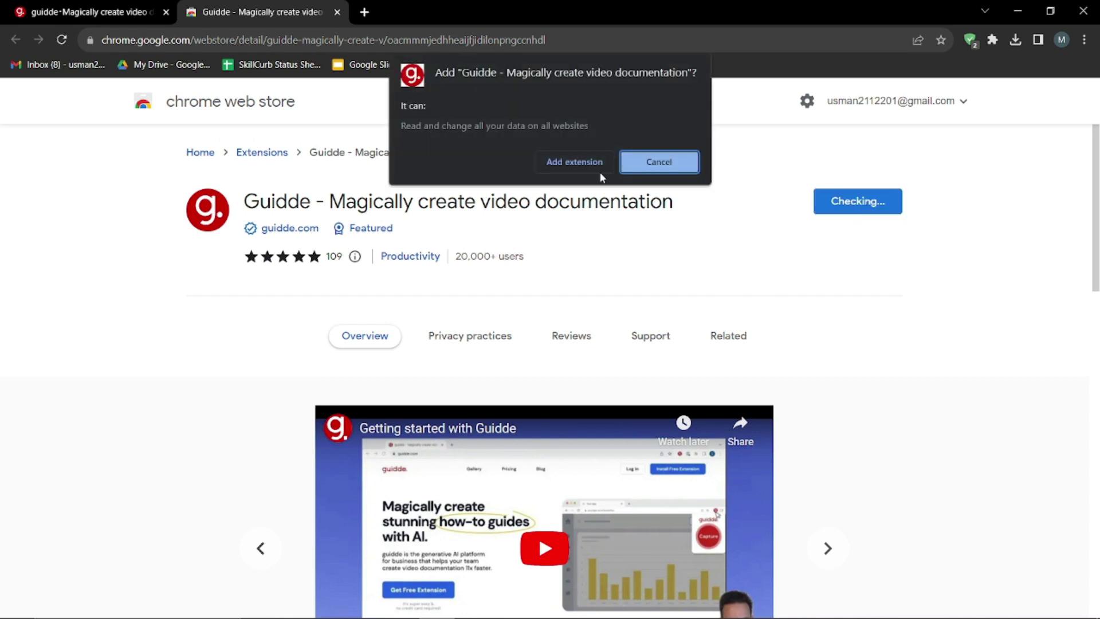
click(573, 165)
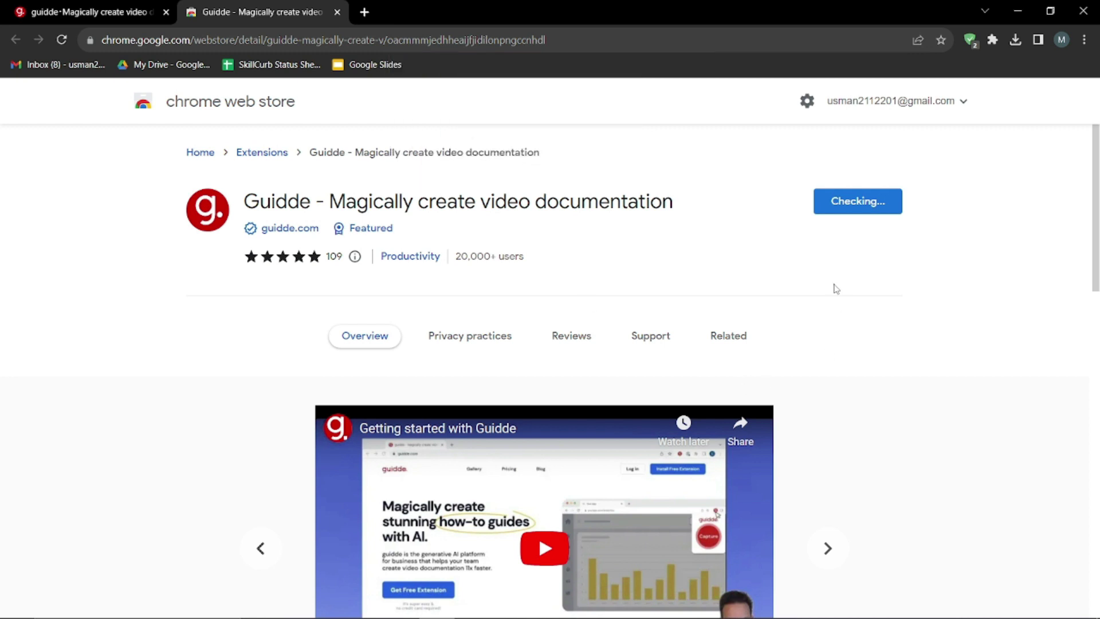
click(1018, 40)
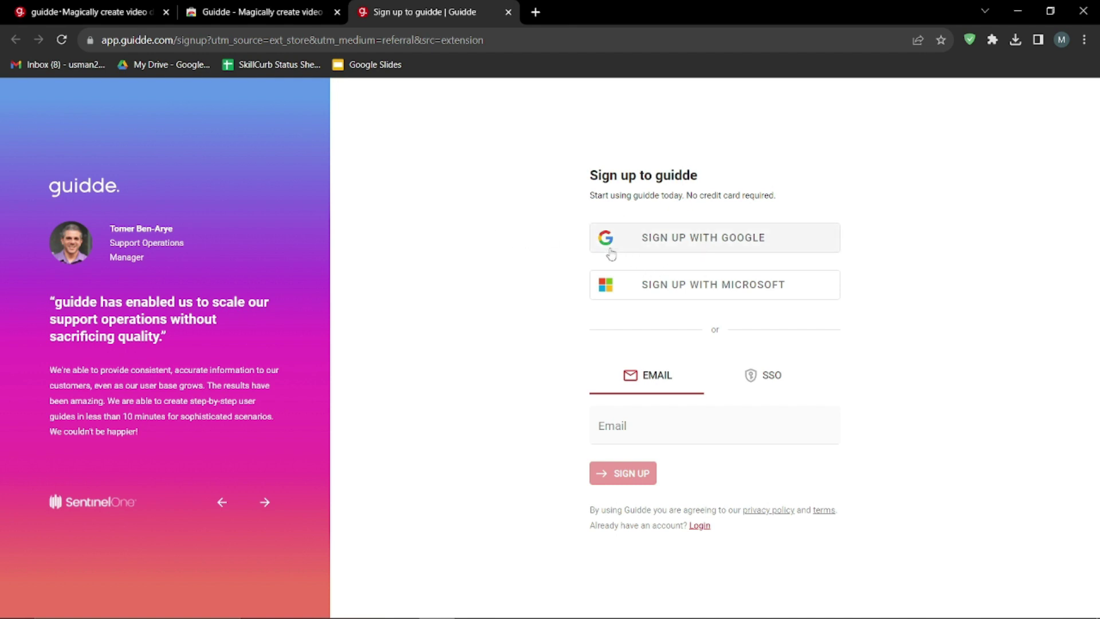
Sign up to Guidde with a Google account by entering the account password.
click(678, 248)
click(557, 364)
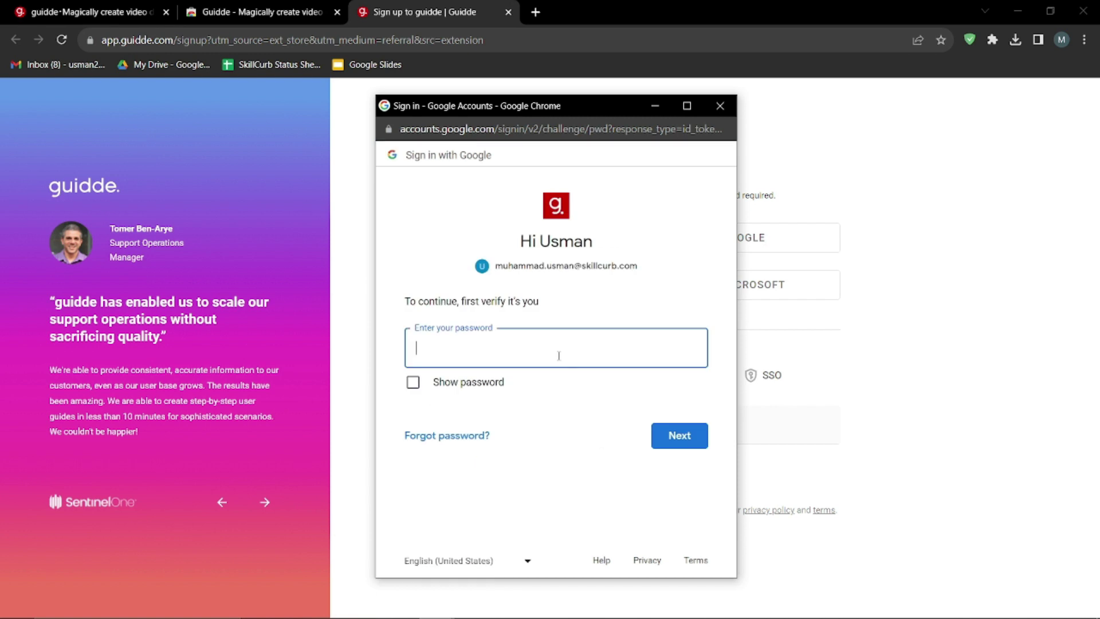
text(**********)
key(Return)
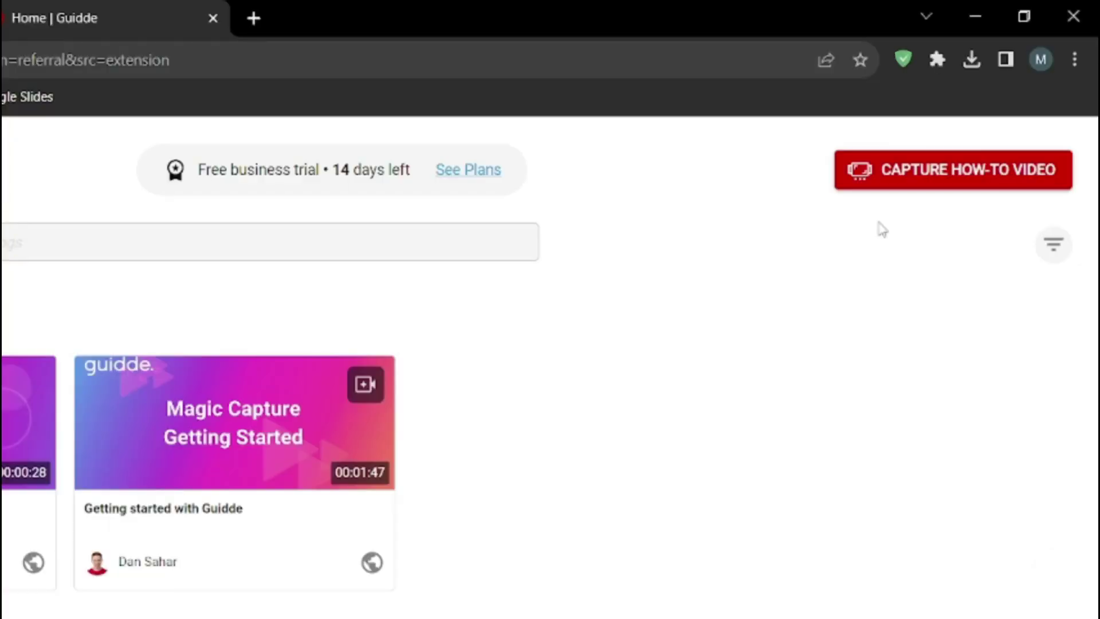
Start a Magic Capture described as 'how you can extract text from image'.
click(973, 119)
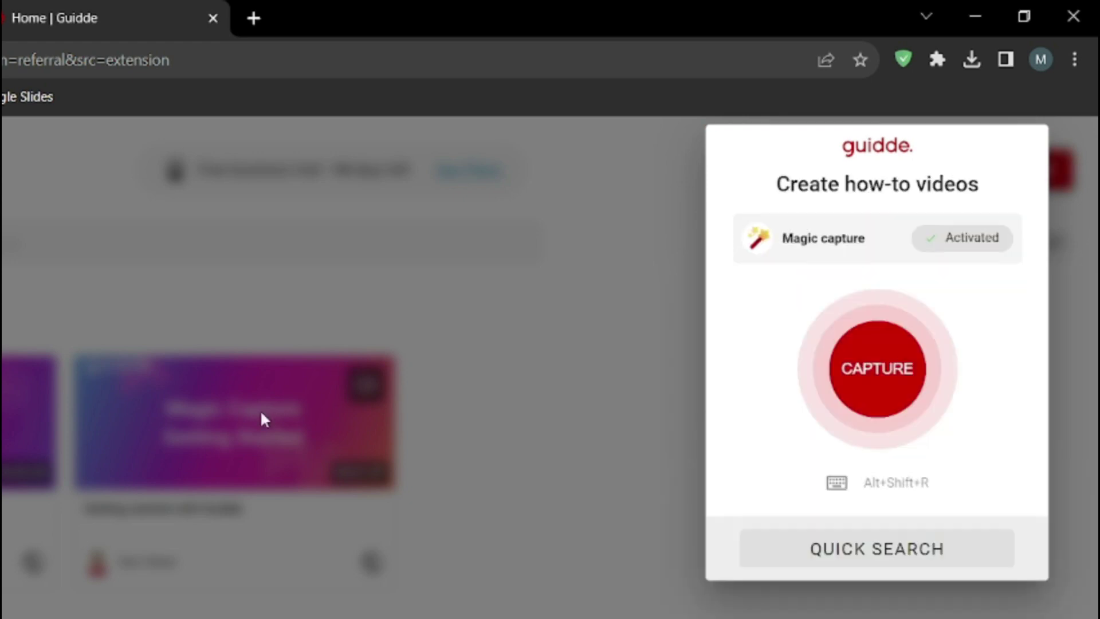
click(854, 385)
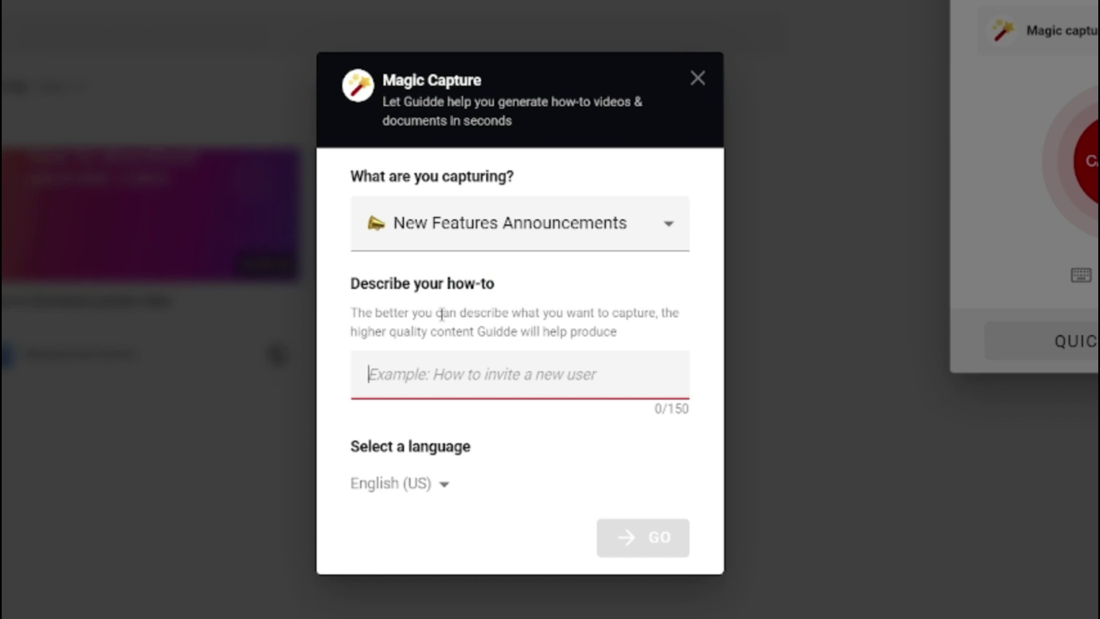
text(how you c)
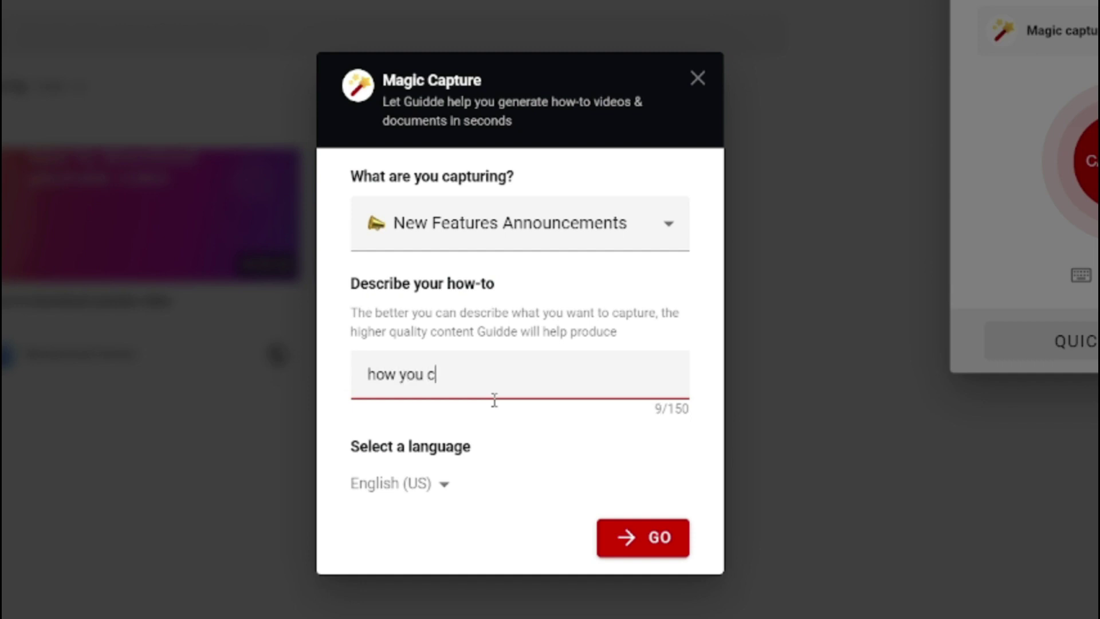
text(an extract text from image)
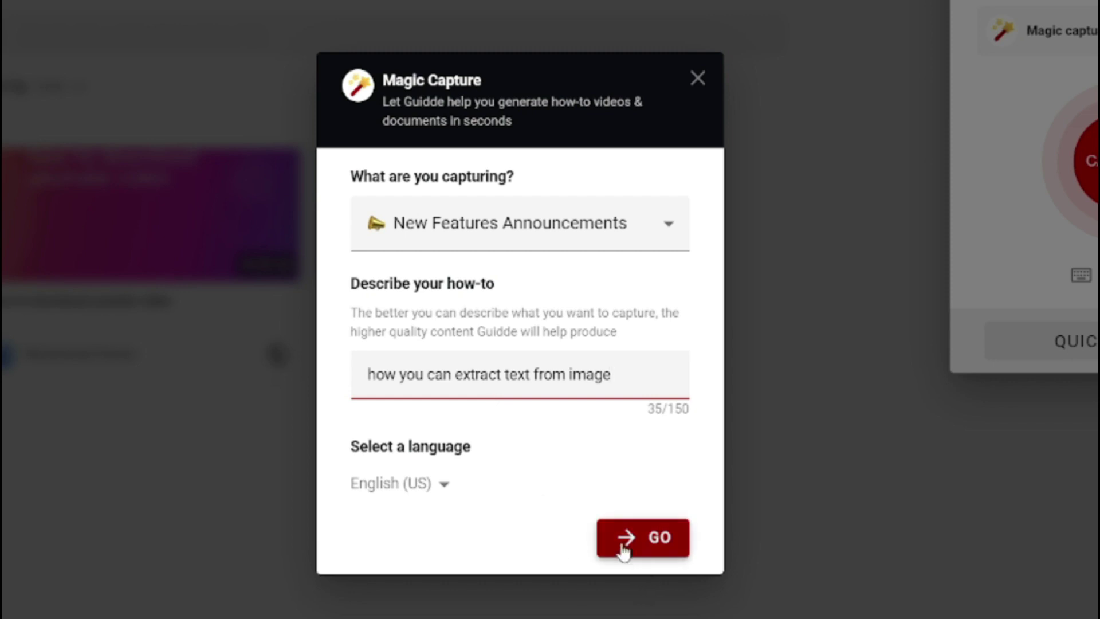
click(662, 547)
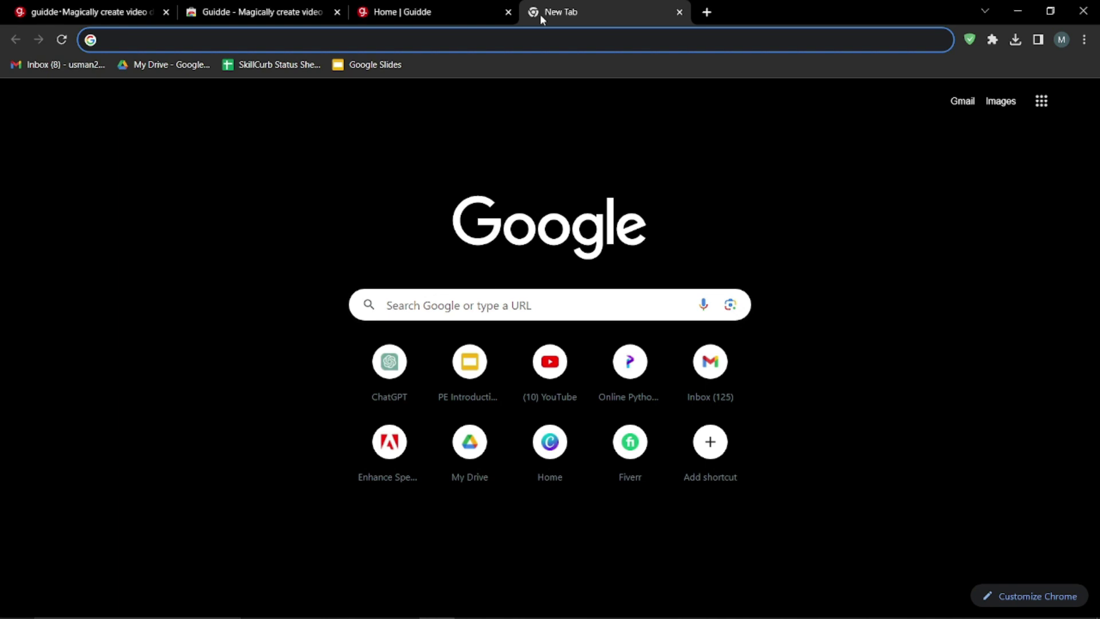
Open Brandfolder's Extract Text From an Image tool and upload Screenshot 2023-10-31 162714.png.
text(extr)
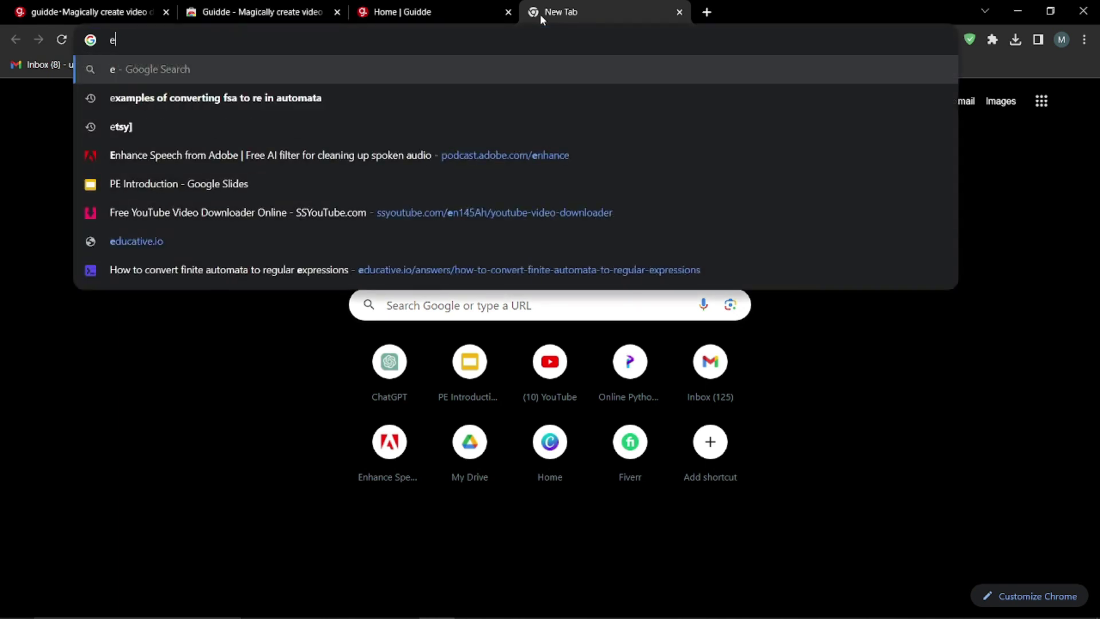
text(a)
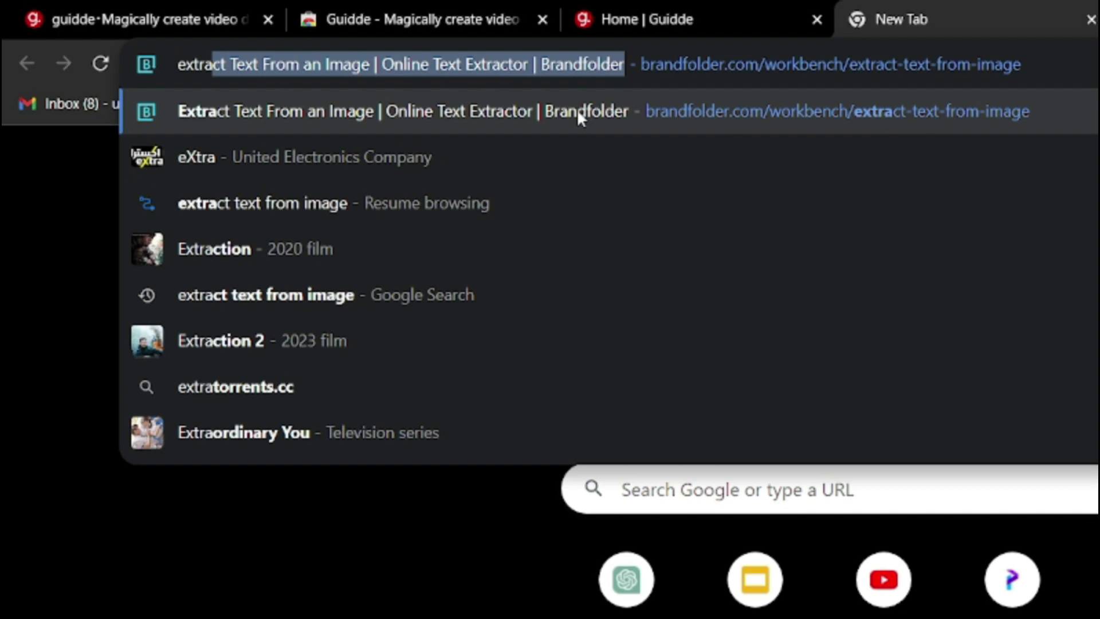
click(576, 109)
click(545, 229)
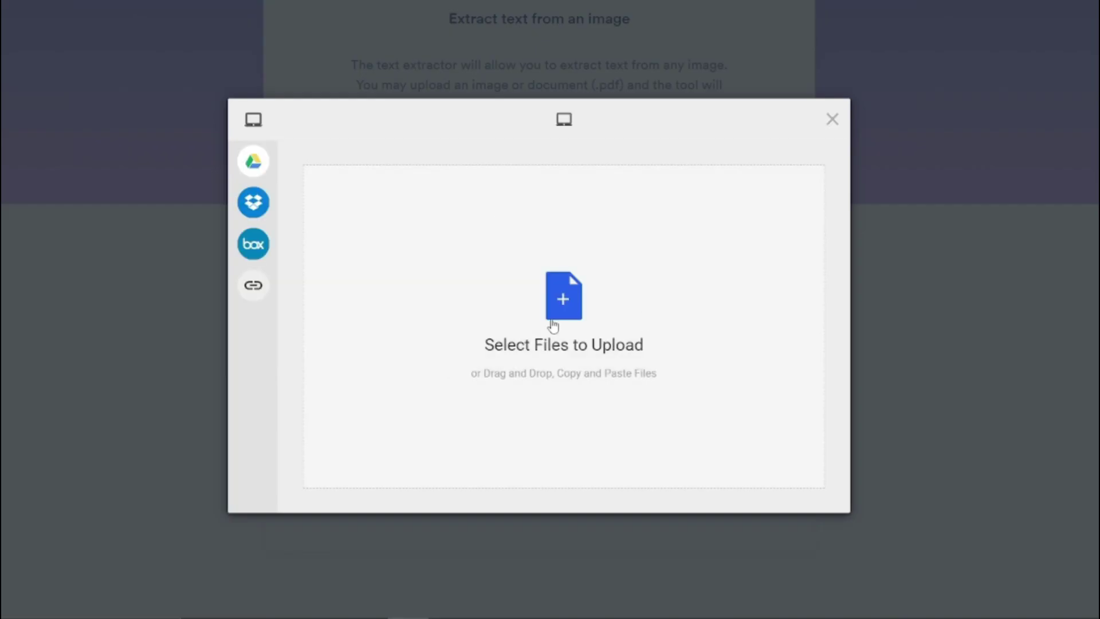
click(554, 325)
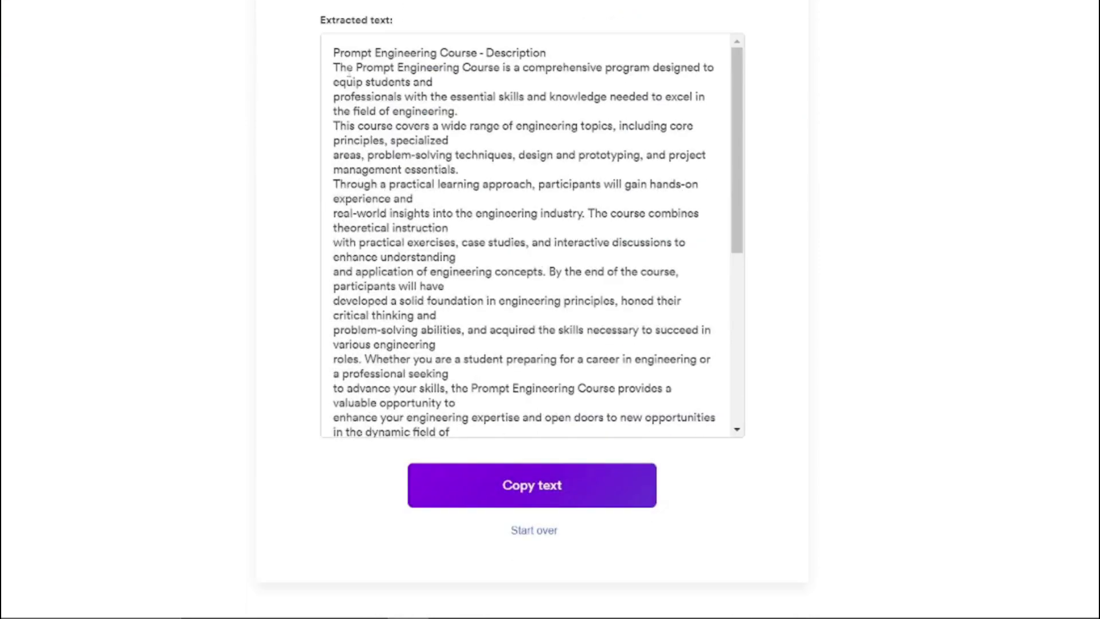
Select all the extracted 'Prompt Engineering Course' text and scroll through the result.
click(565, 484)
scroll(556, 324, up, 5)
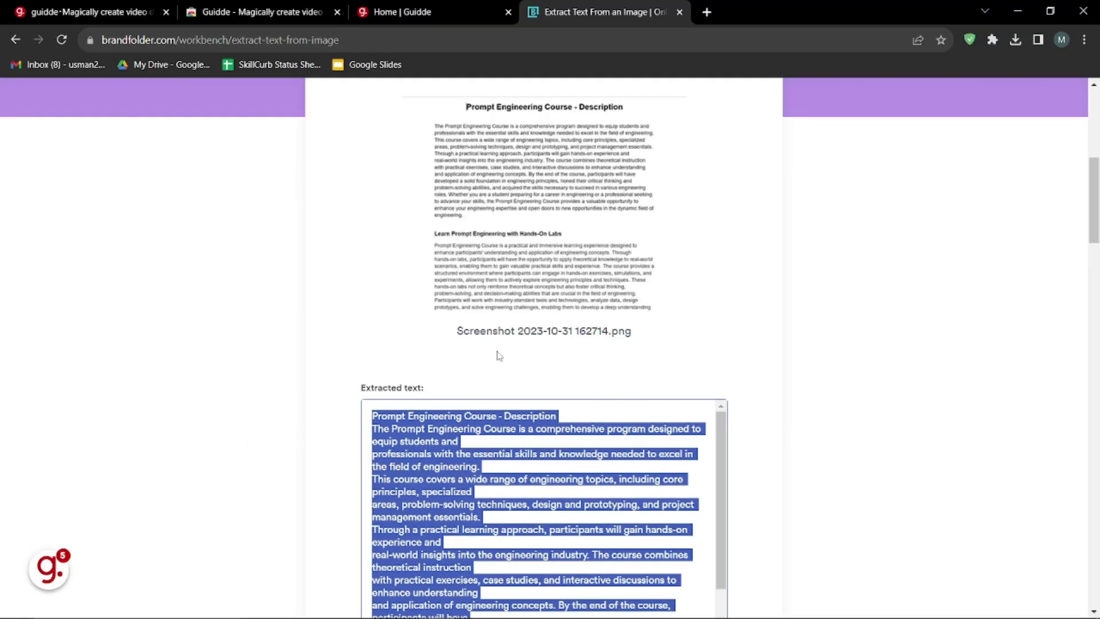
scroll(475, 312, down, 2)
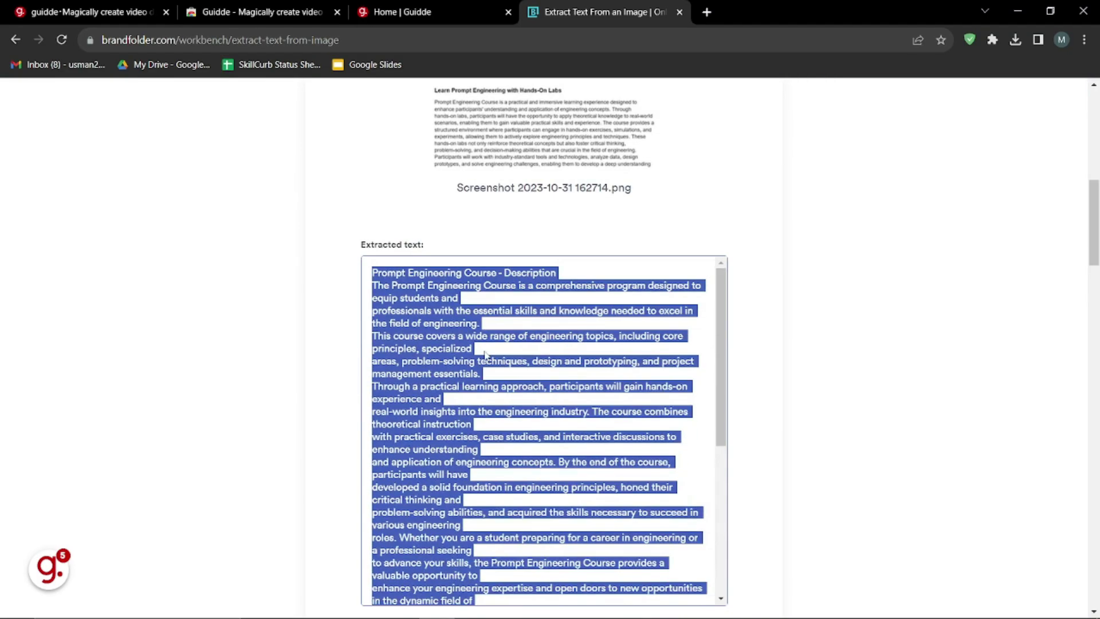
scroll(485, 354, down, 2)
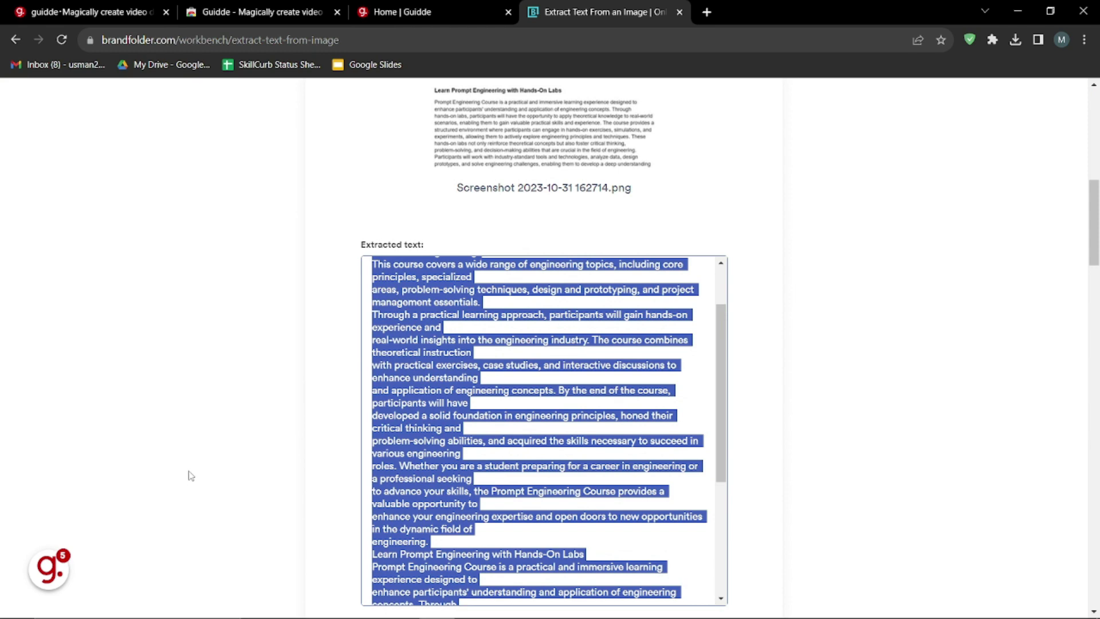
mouse_move(55, 572)
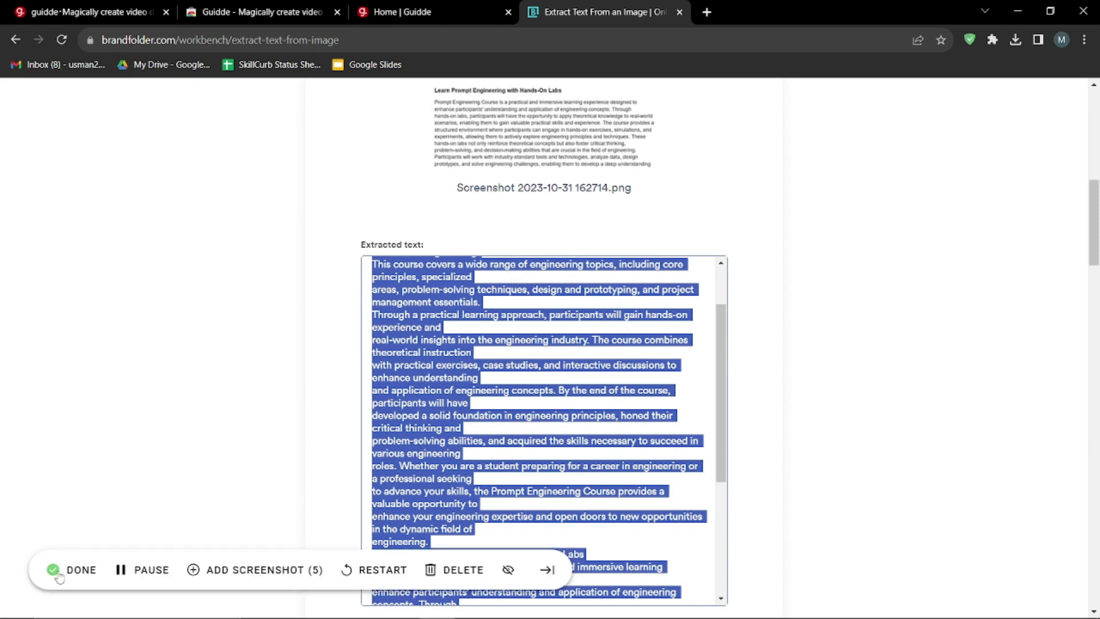
Finish the recording with DONE to generate the 19-second, five-step guide.
click(86, 570)
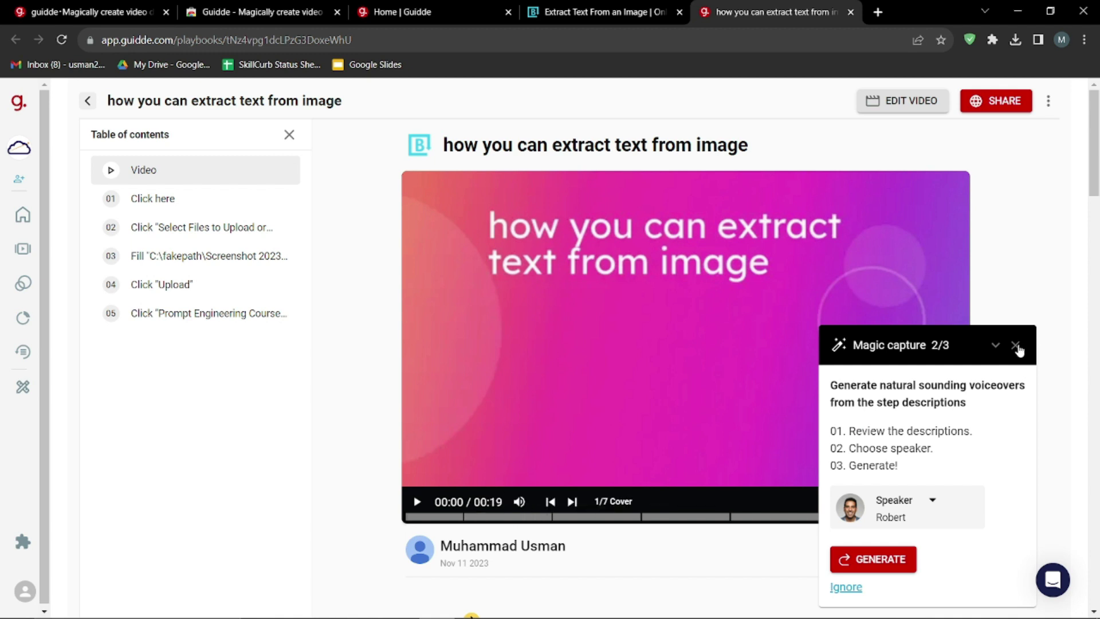
Dismiss the voiceover suggestion, play and pause the guide video, then jump to 00:14.
click(1015, 345)
click(417, 502)
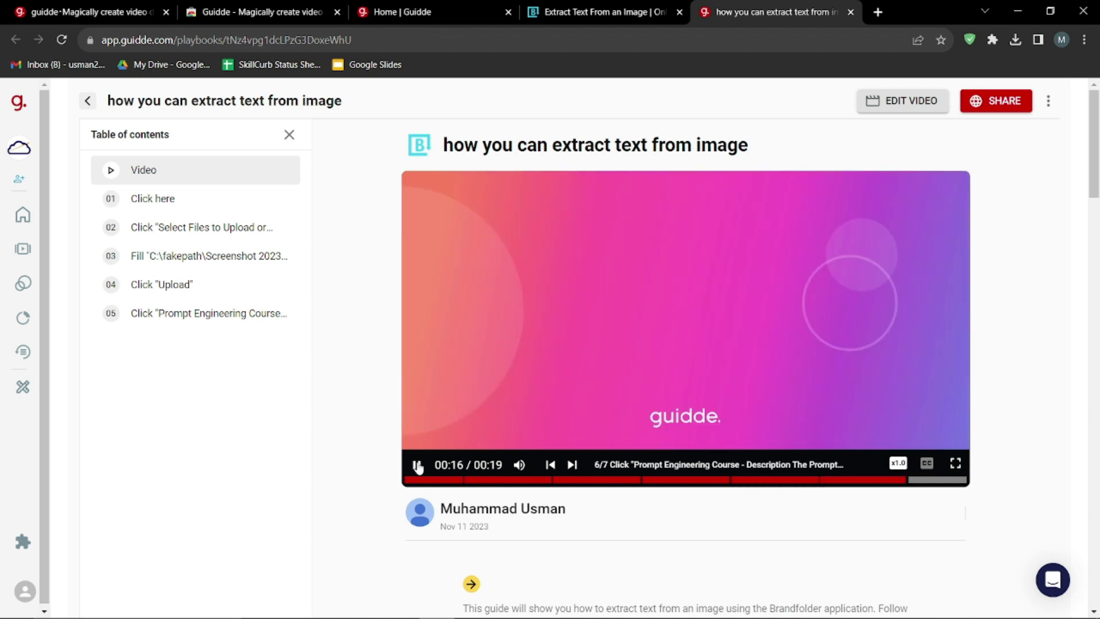
click(417, 465)
click(842, 480)
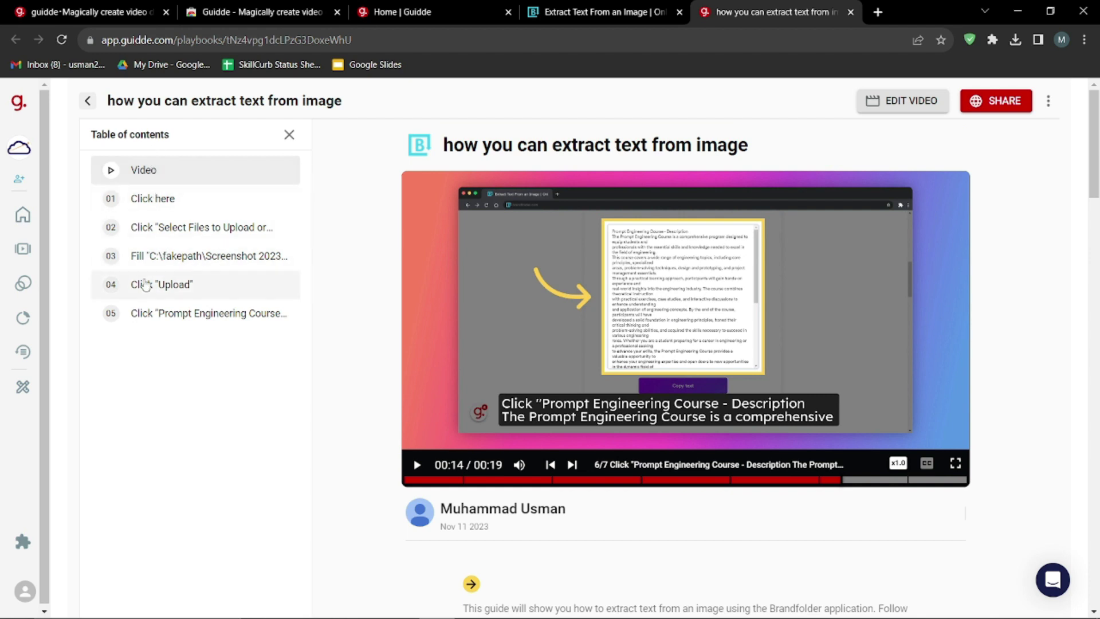
click(177, 251)
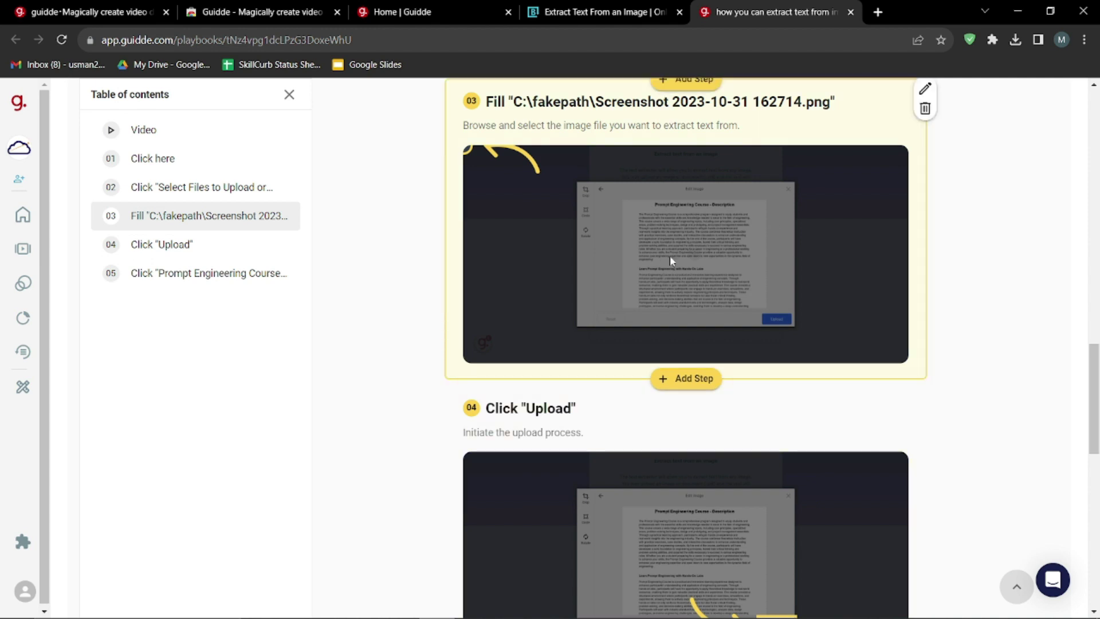
scroll(672, 257, down, 3)
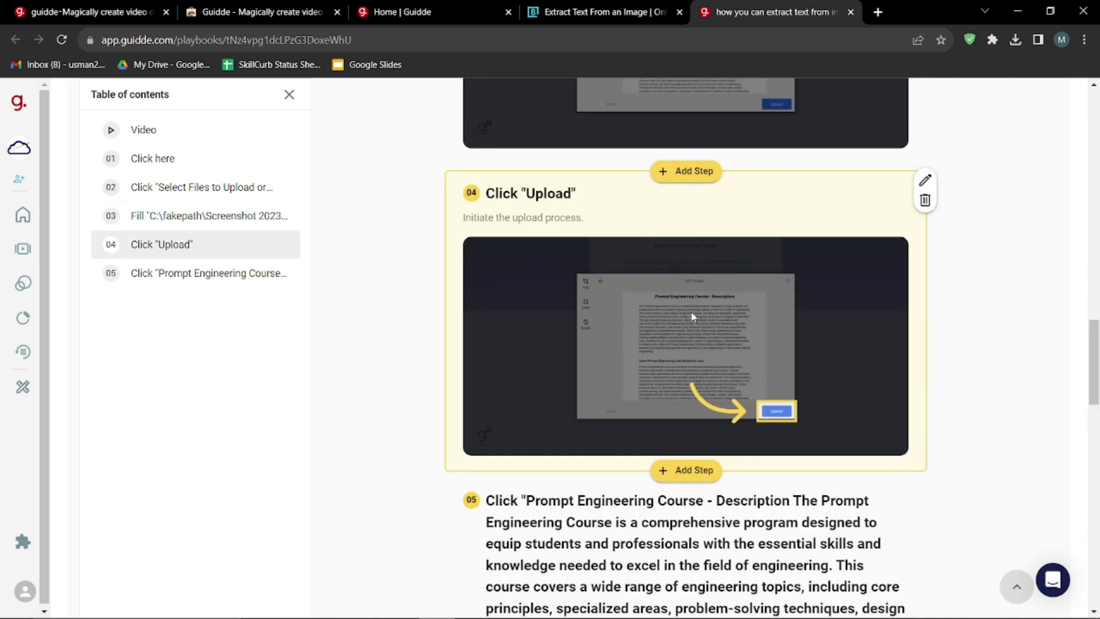
scroll(688, 499, down, 2)
drag(529, 378, 745, 486)
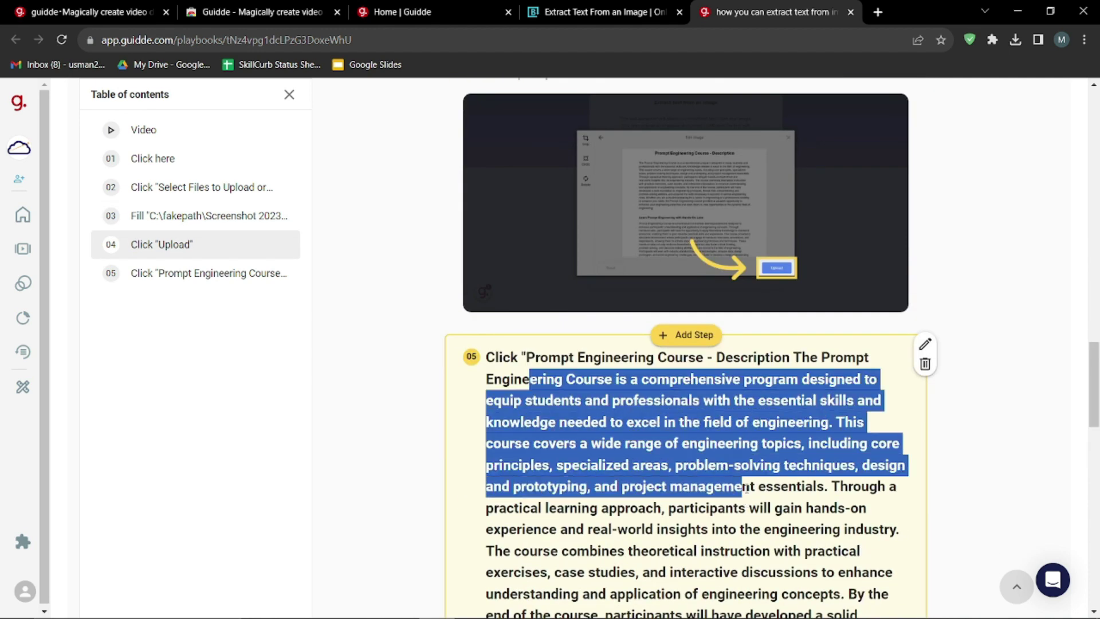
scroll(285, 373, up, 15)
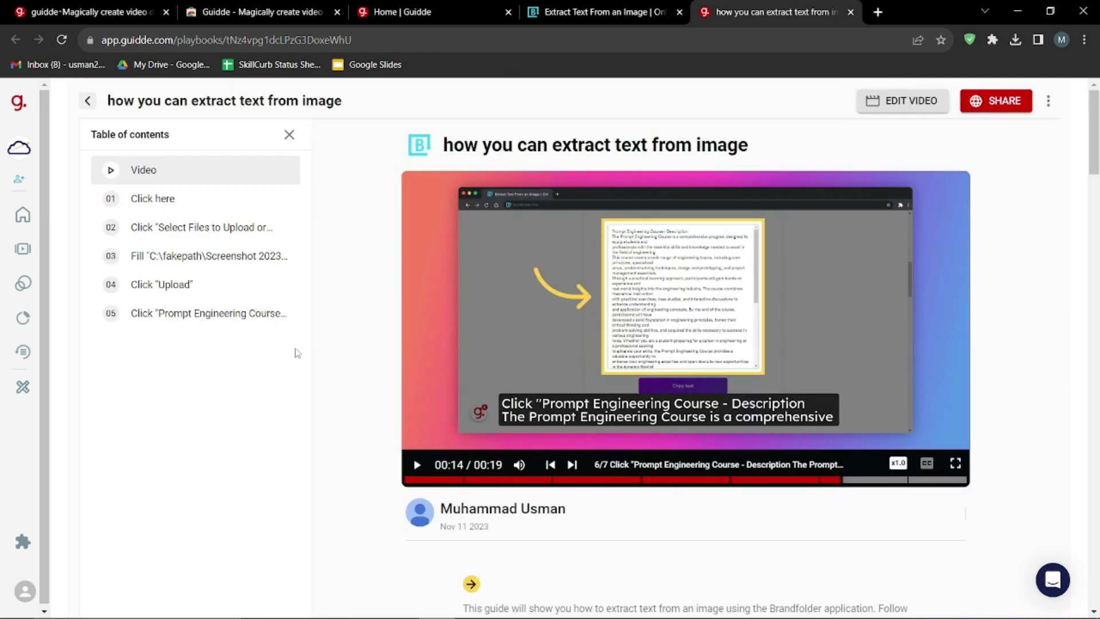